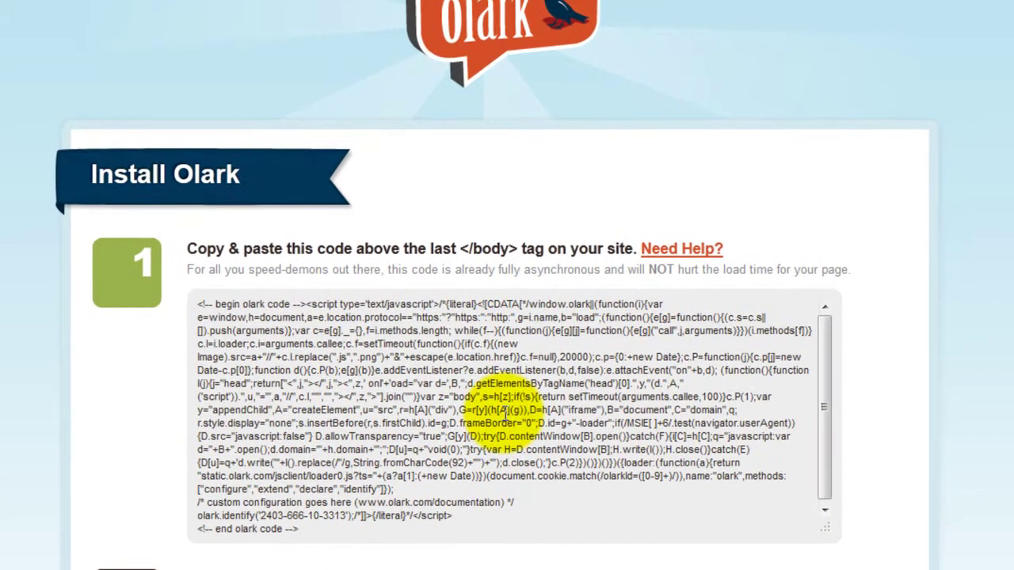
Step: Copy the entire Olark installation code from step 1 of the Install Olark page
click(507, 398)
right_click(507, 398)
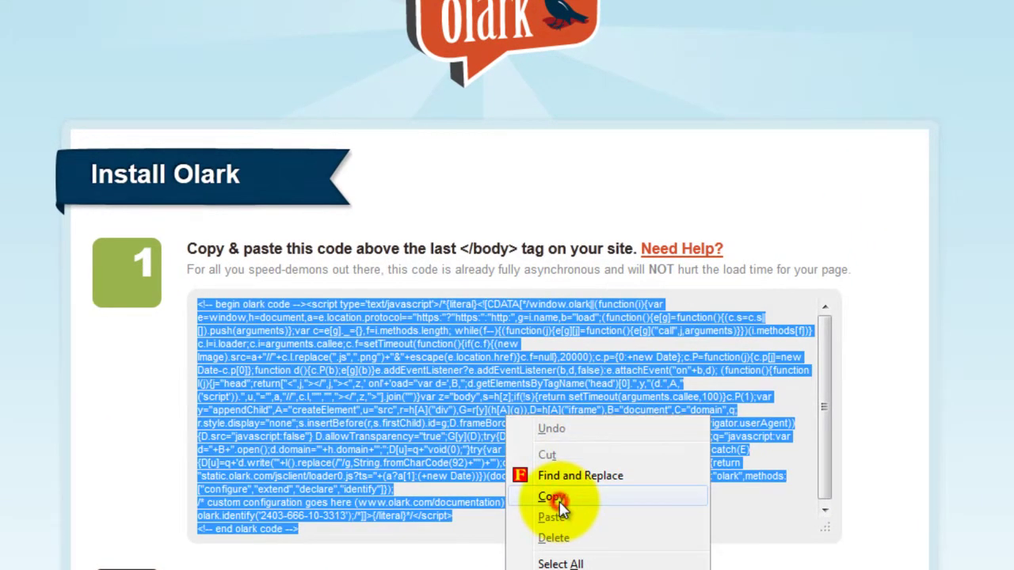
click(555, 497)
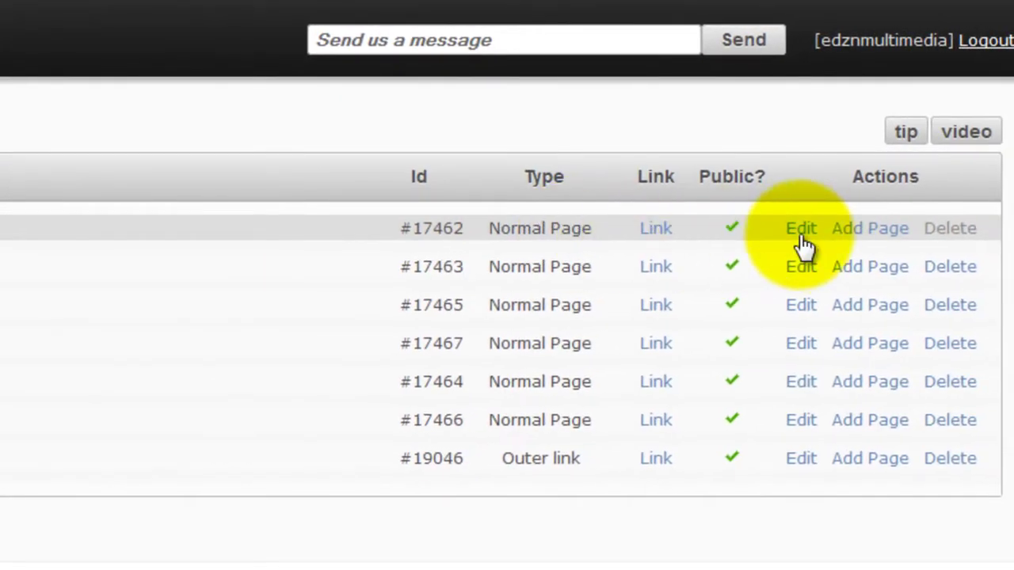
Step: Switch to the IconoSites admin, edit the first listed page (Home, #17462), and open the HTML source of its page content
click(803, 233)
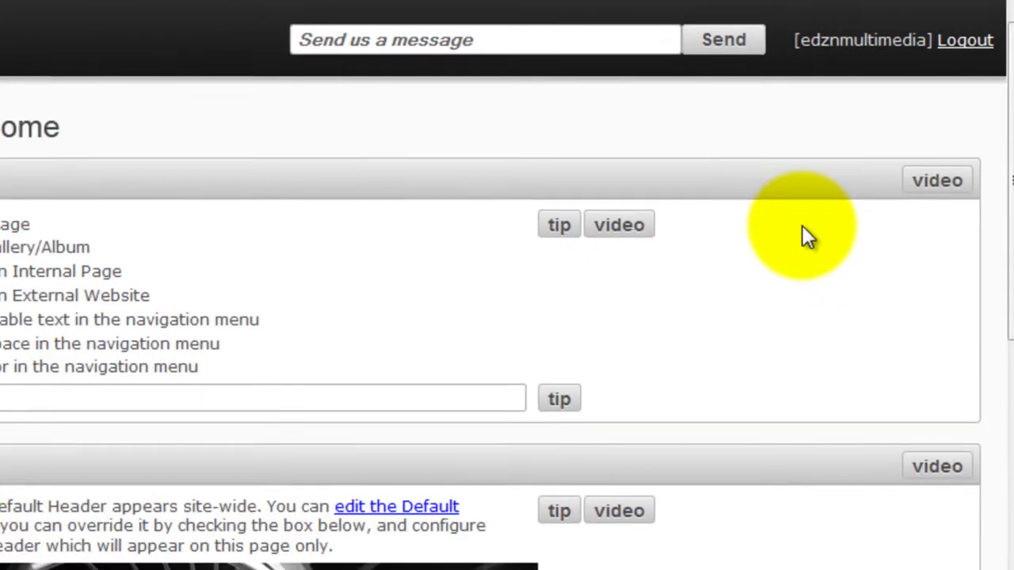
scroll(896, 306, down, 5)
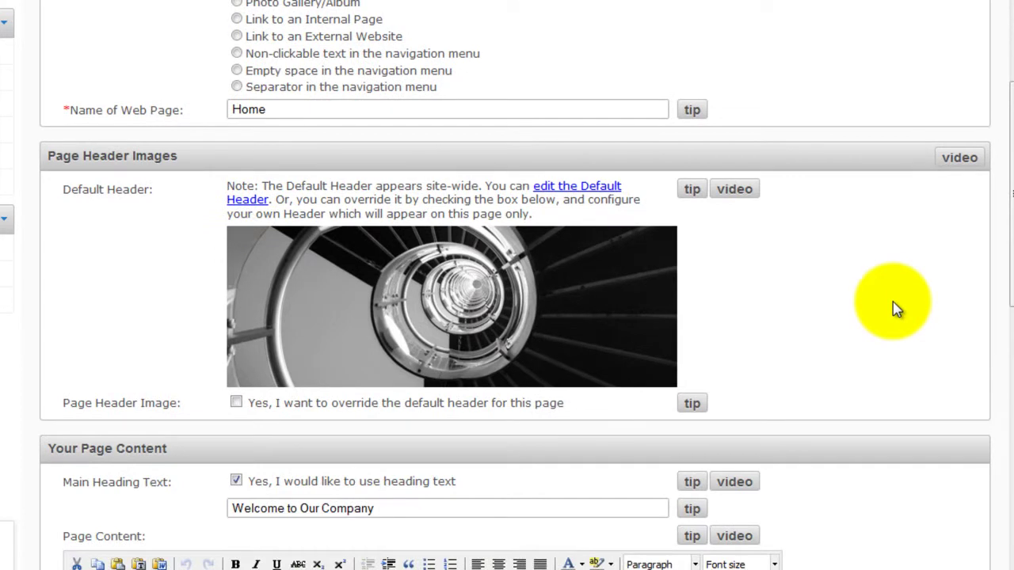
scroll(896, 308, down, 4)
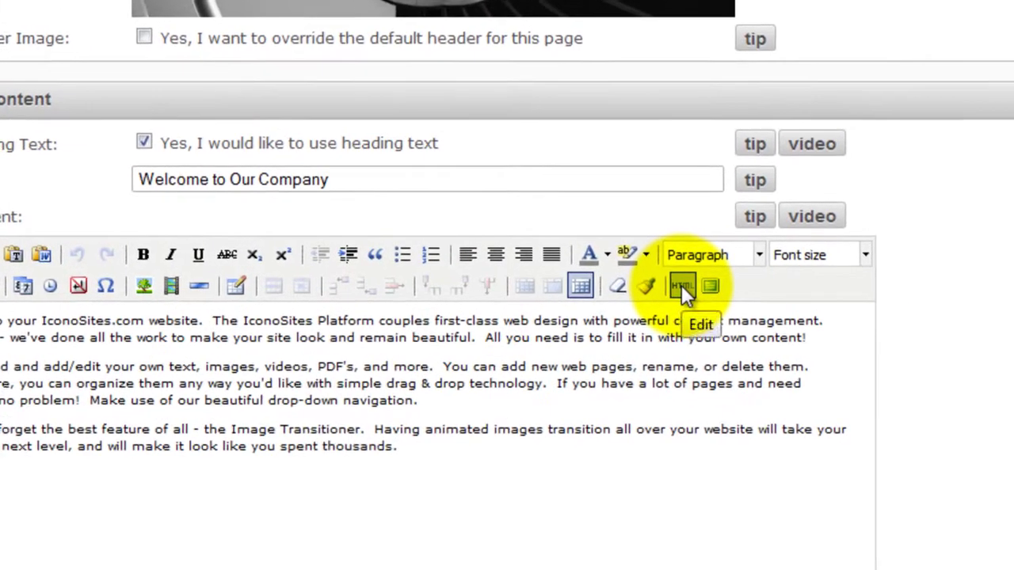
click(661, 286)
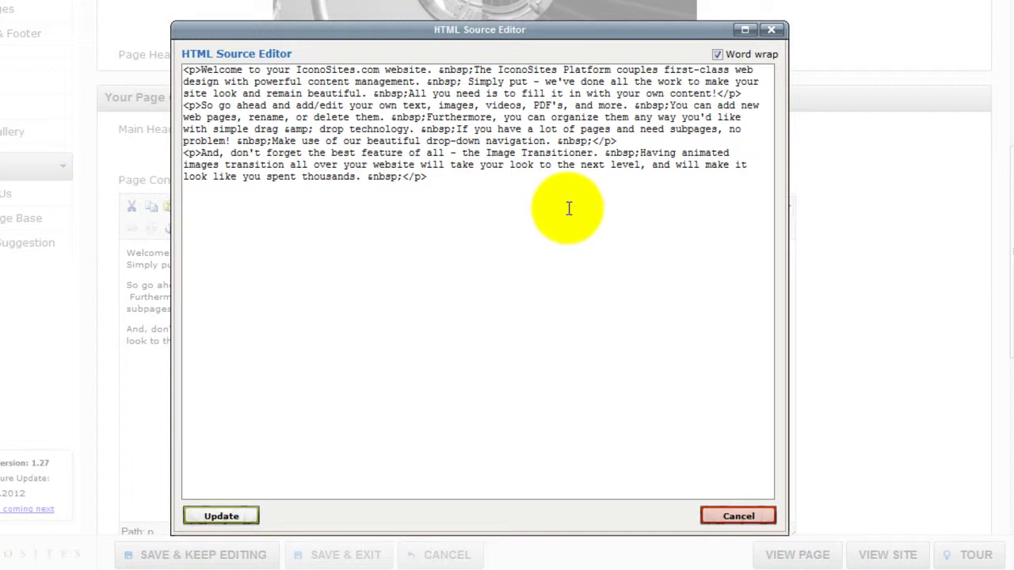
Step: Paste the Olark code below the last paragraph in the HTML source, update the content, and save and exit the page
click(460, 187)
key(Return)
key(Return)
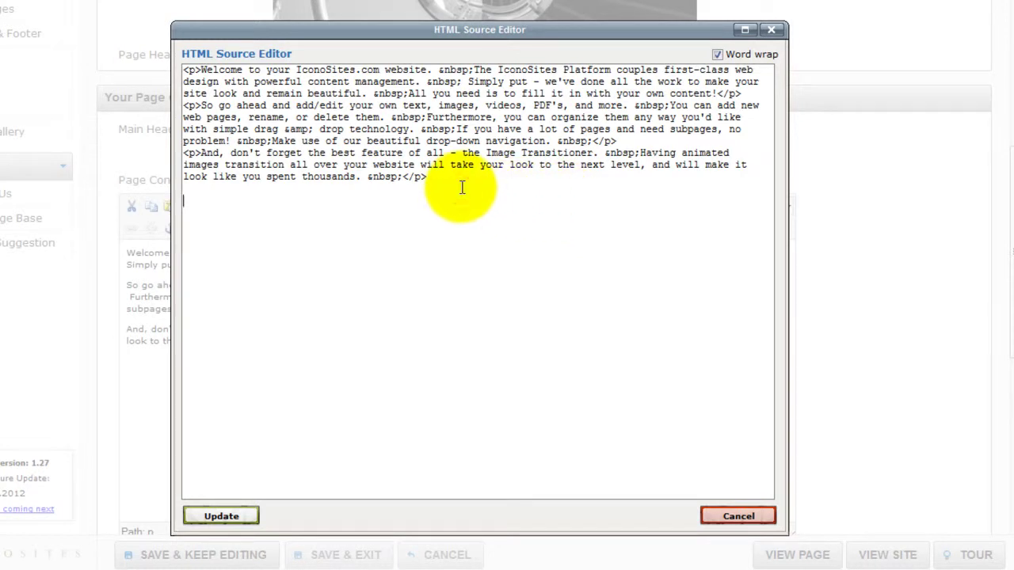
key(ctrl+v)
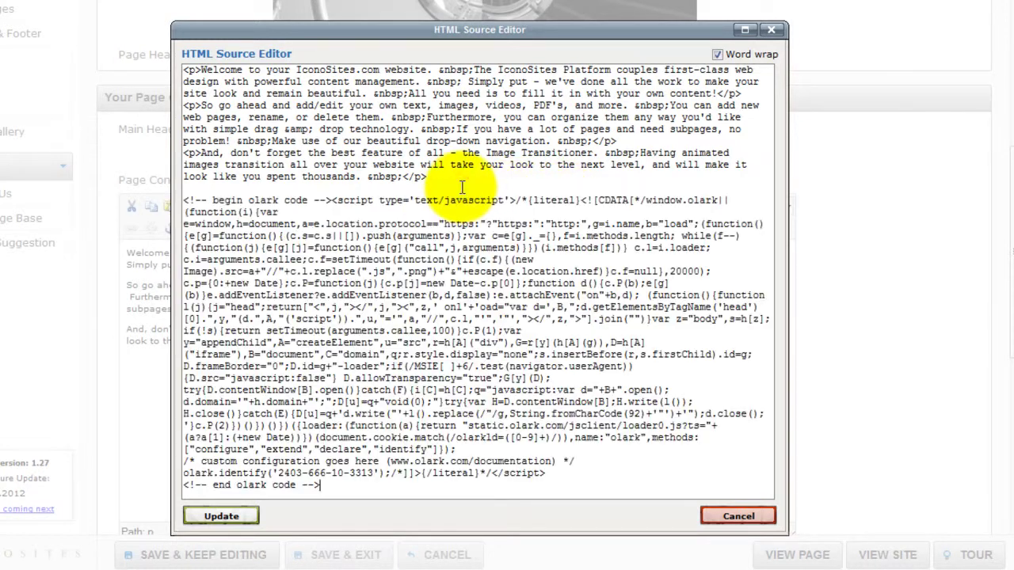
click(229, 518)
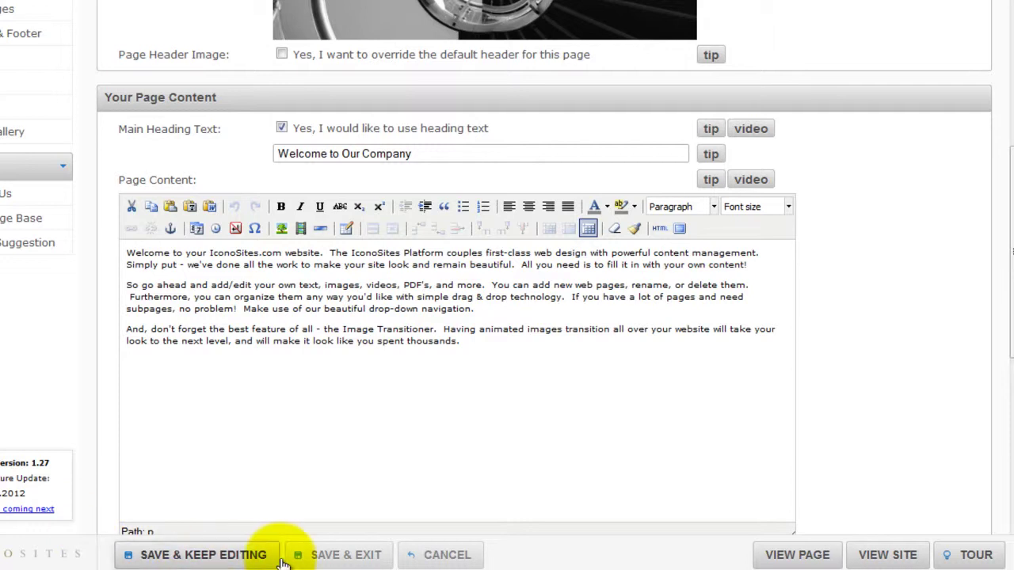
click(308, 553)
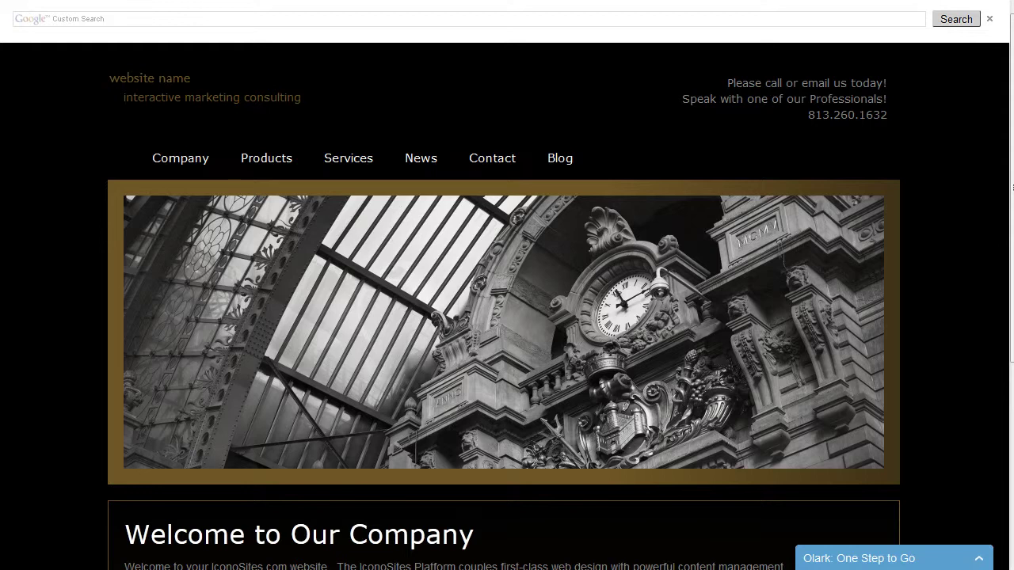
Step: Follow the site chat widget's instant messaging setup link to the Pidgin setup and download olark-pidgin-2.10.0.exe
click(976, 560)
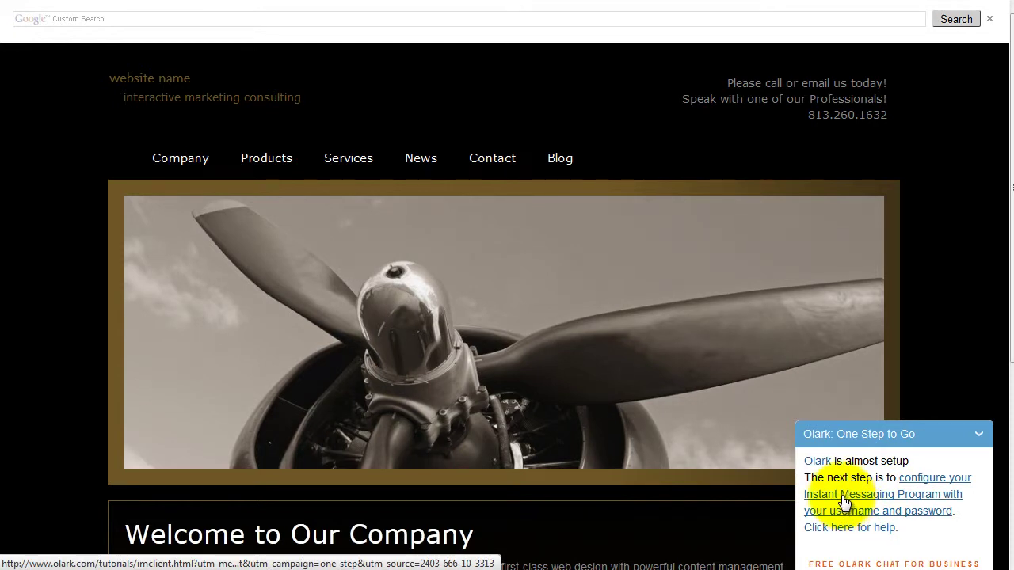
click(845, 503)
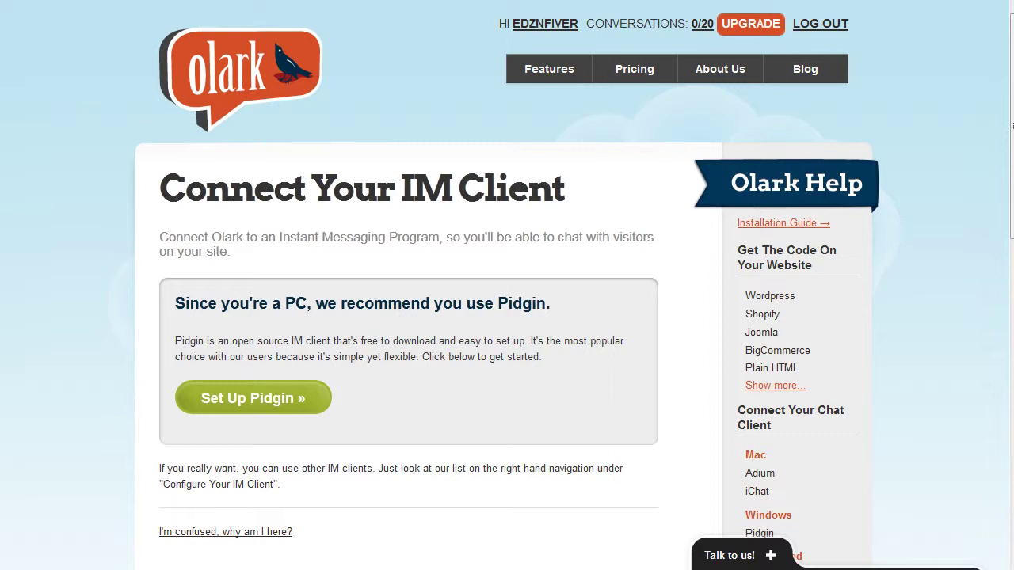
click(252, 402)
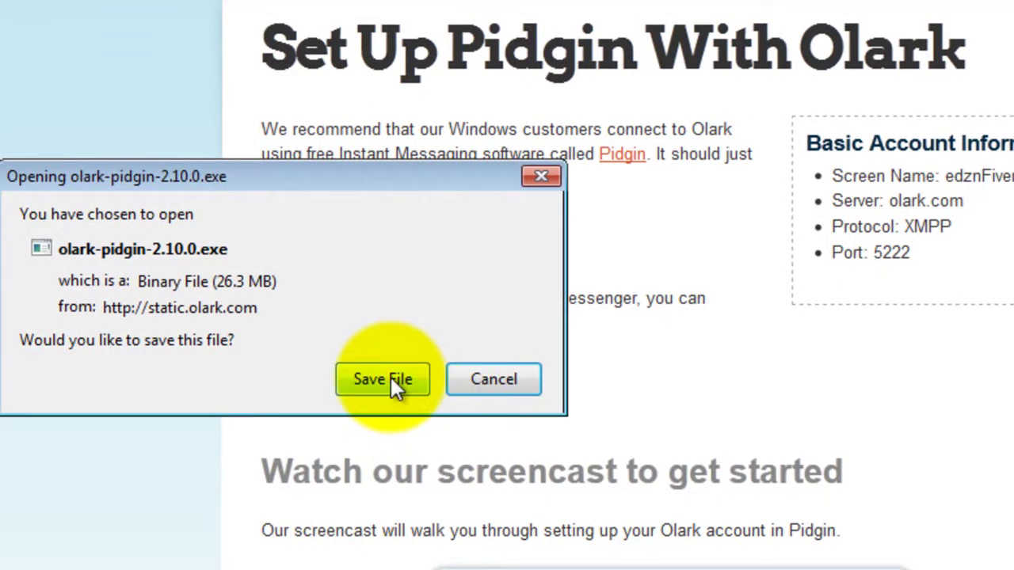
click(390, 379)
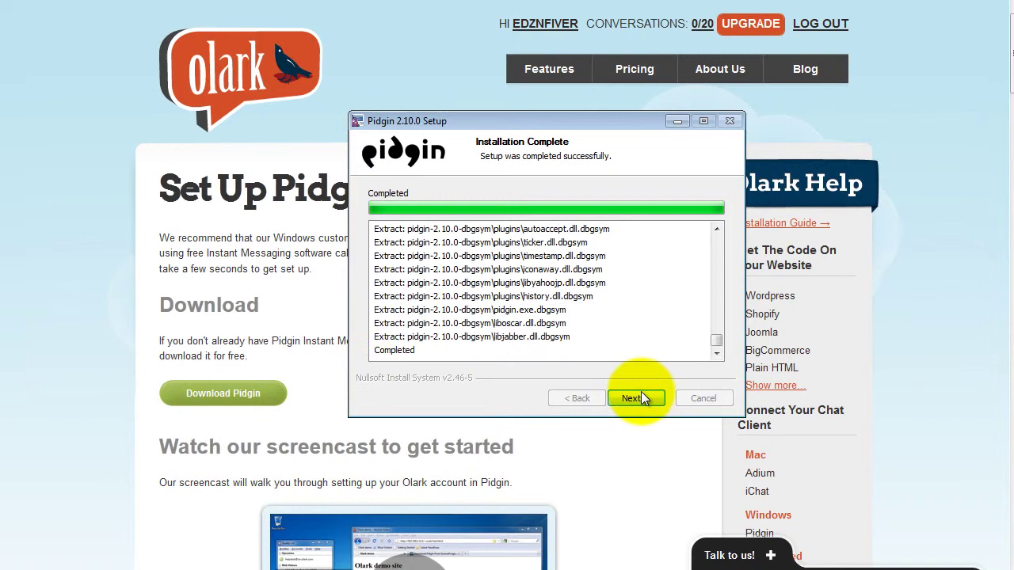
Step: Finish the Pidgin 2.10.0 setup wizard with the option to run Pidgin enabled
click(636, 398)
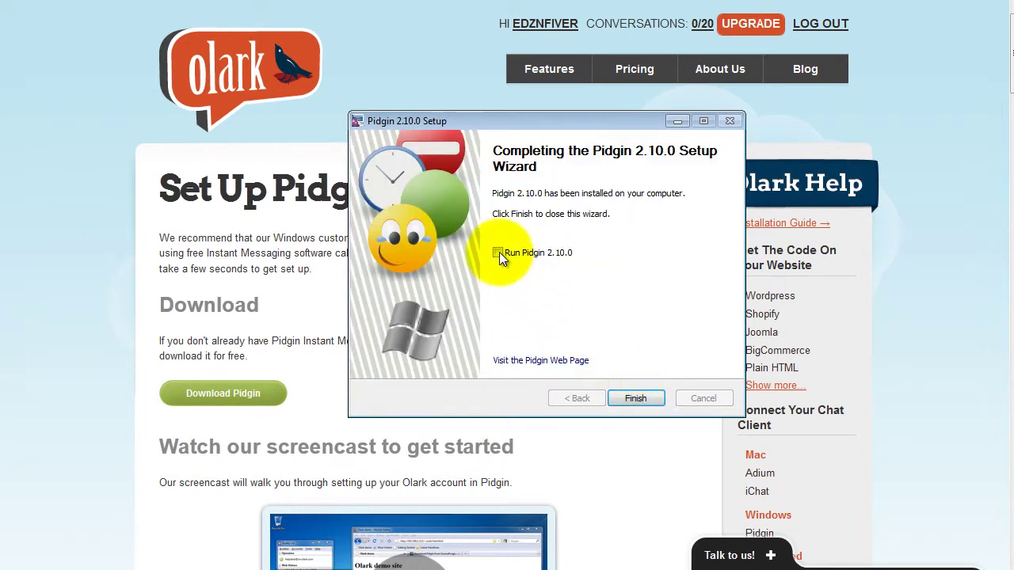
click(498, 254)
click(635, 397)
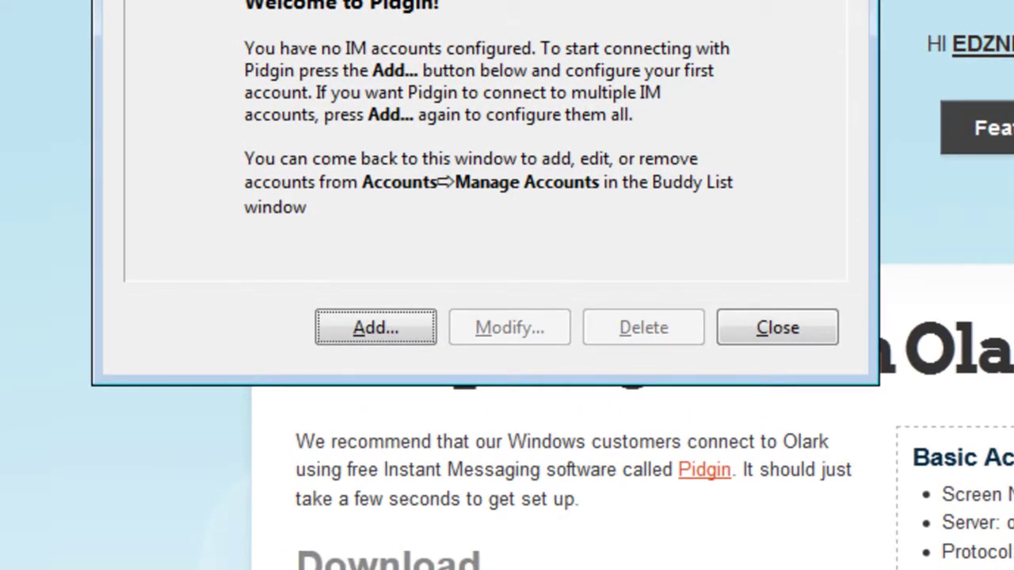
Step: Add an XMPP account in Pidgin with the Olark username, domain olark.com and the account password, and have the password remembered
click(384, 329)
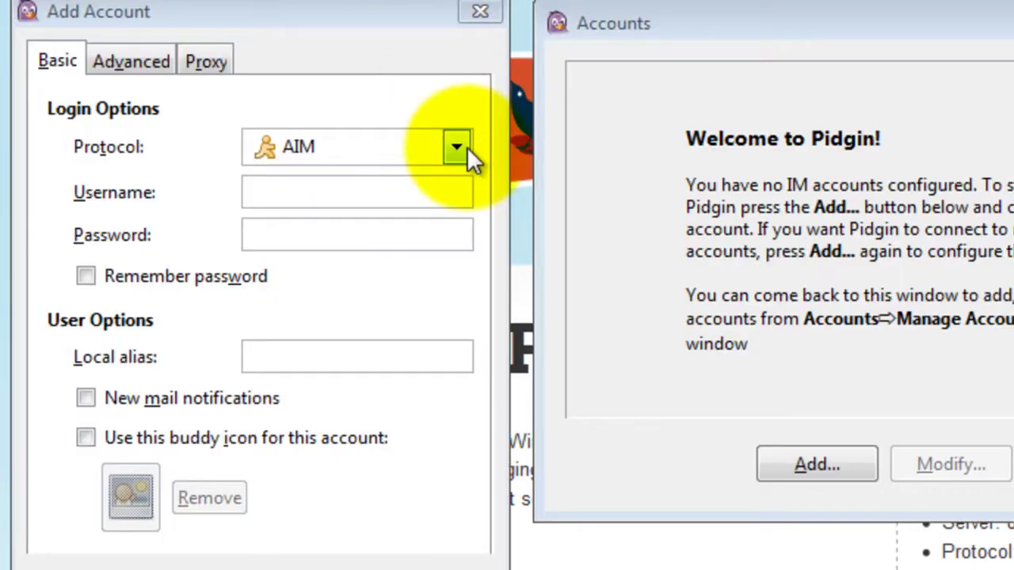
click(459, 144)
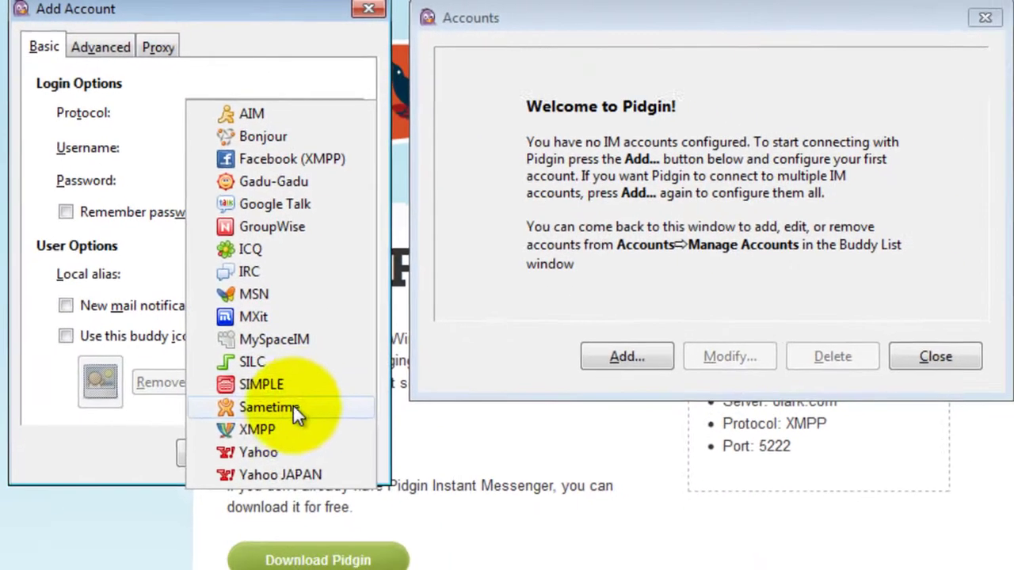
click(289, 430)
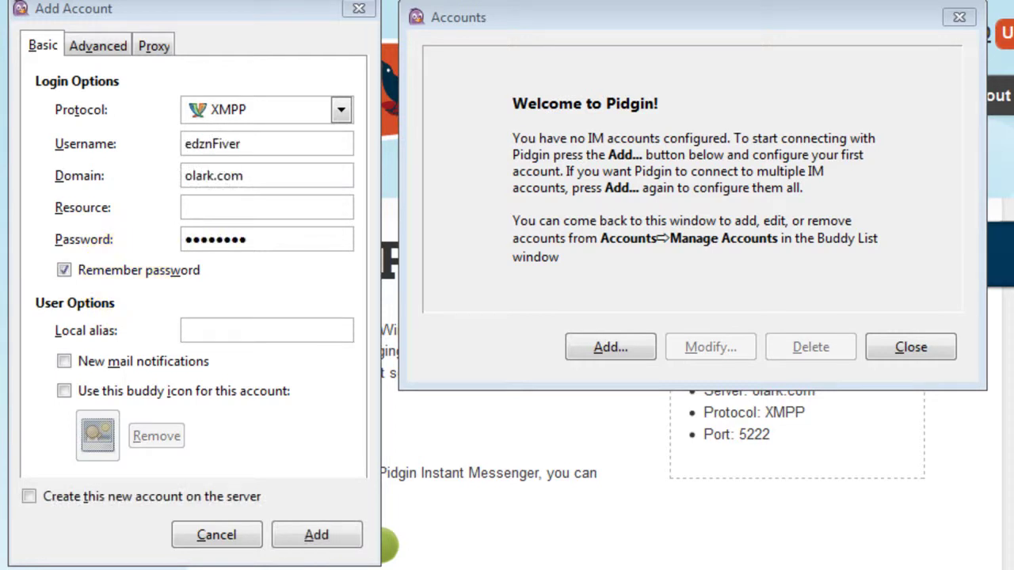
click(310, 537)
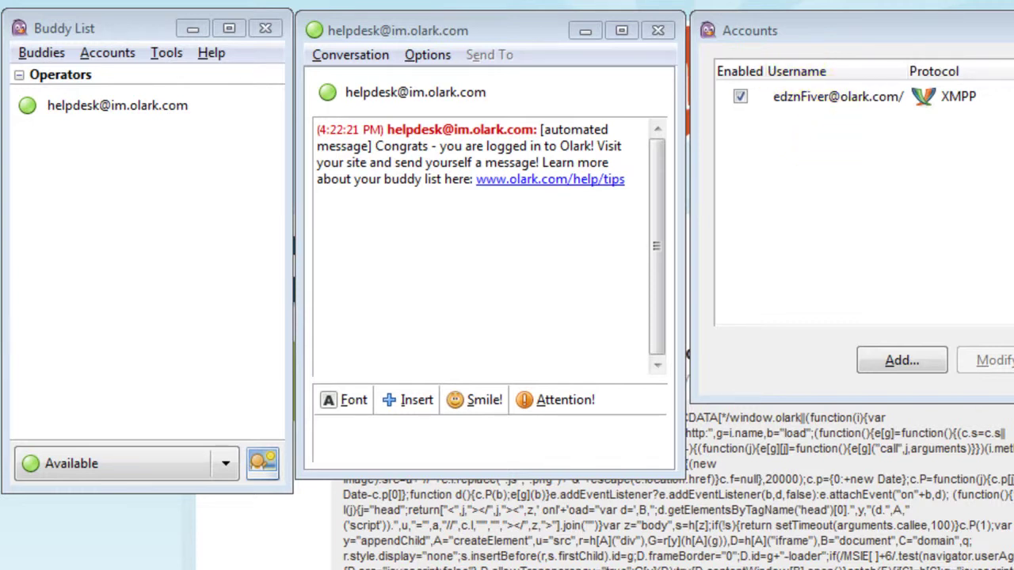
Step: Close the Accounts window, reopen account management from the Buddy List, and disable and re-enable the Olark XMPP account
key(alt+F4)
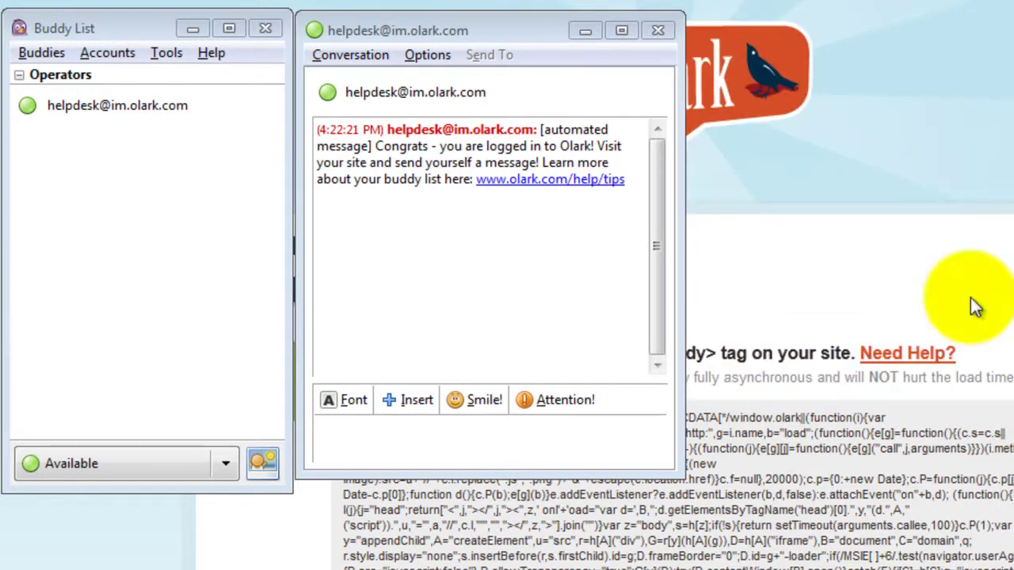
click(117, 53)
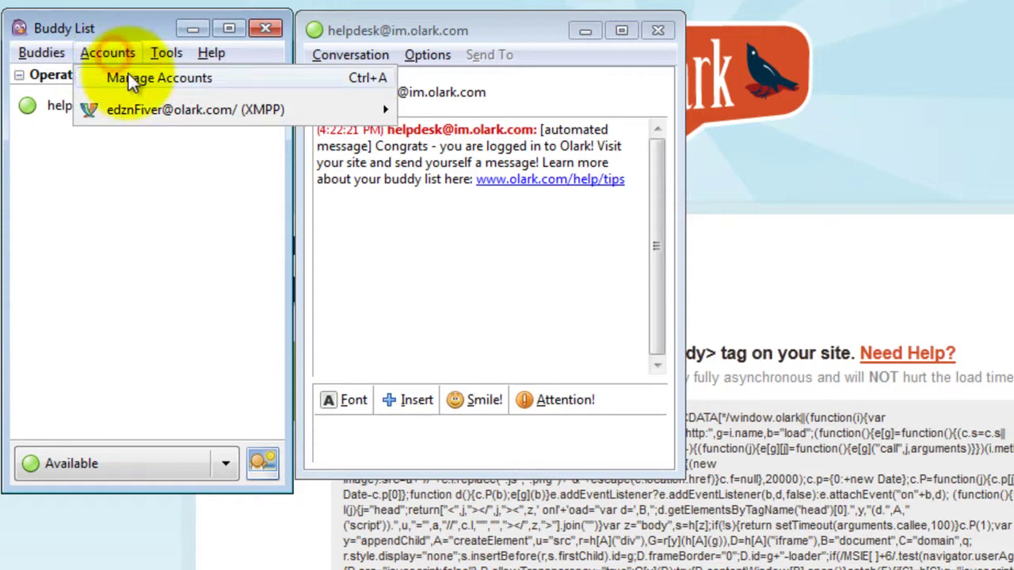
click(128, 72)
click(52, 64)
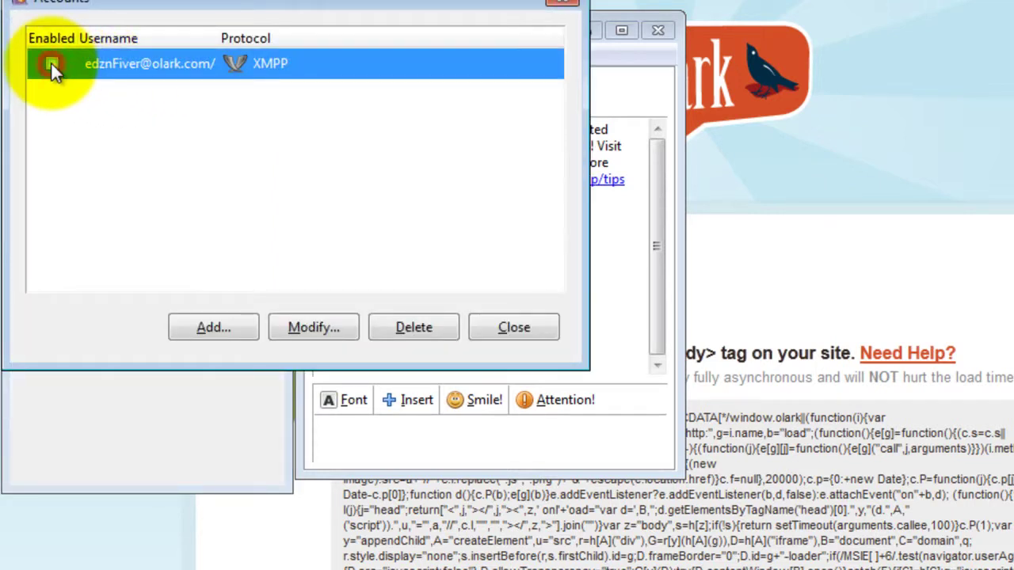
click(51, 64)
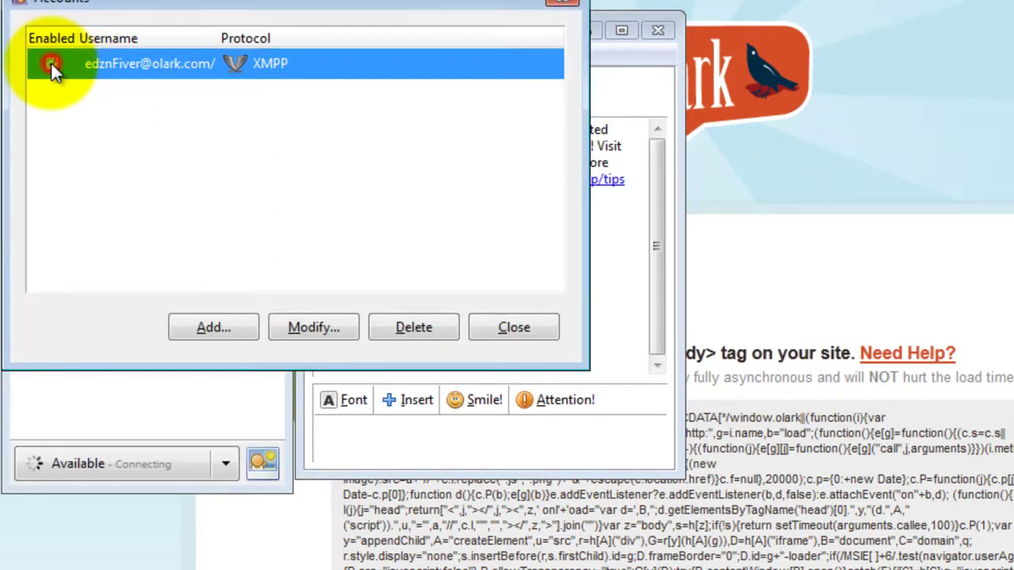
click(520, 332)
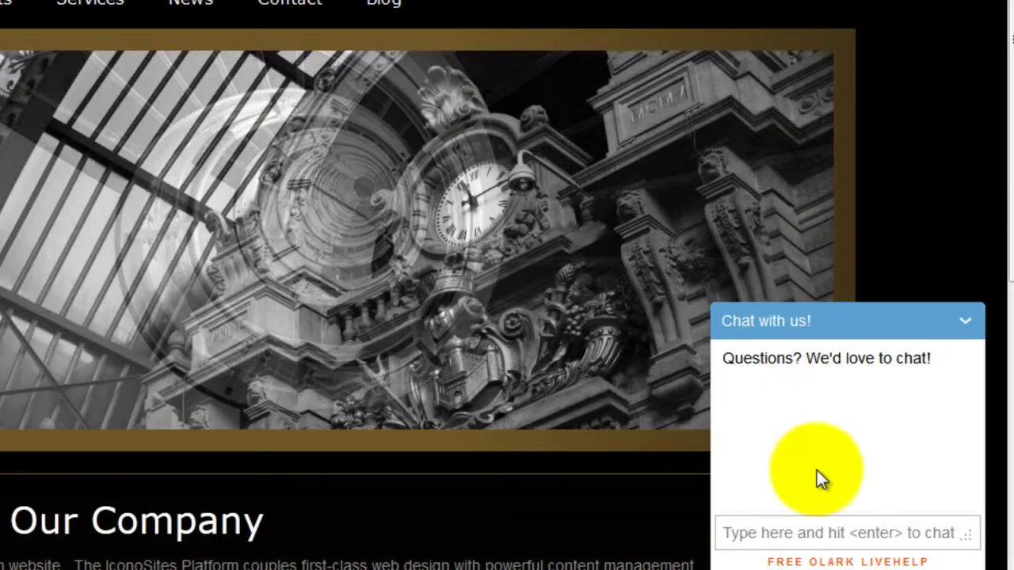
Step: Send "test message" through the website's chat box and open the visitor's conversation in Pidgin
click(770, 531)
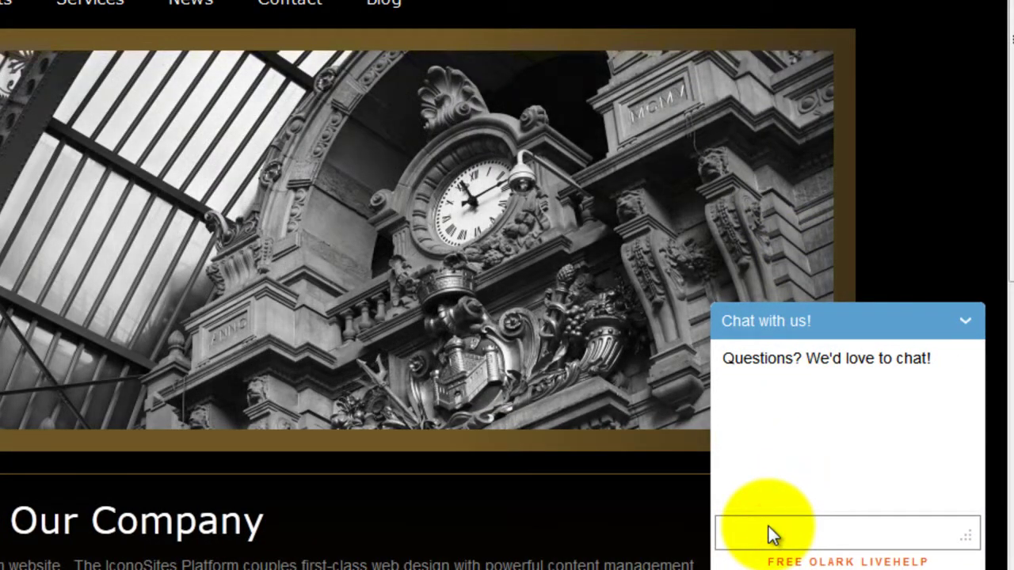
text(test mess)
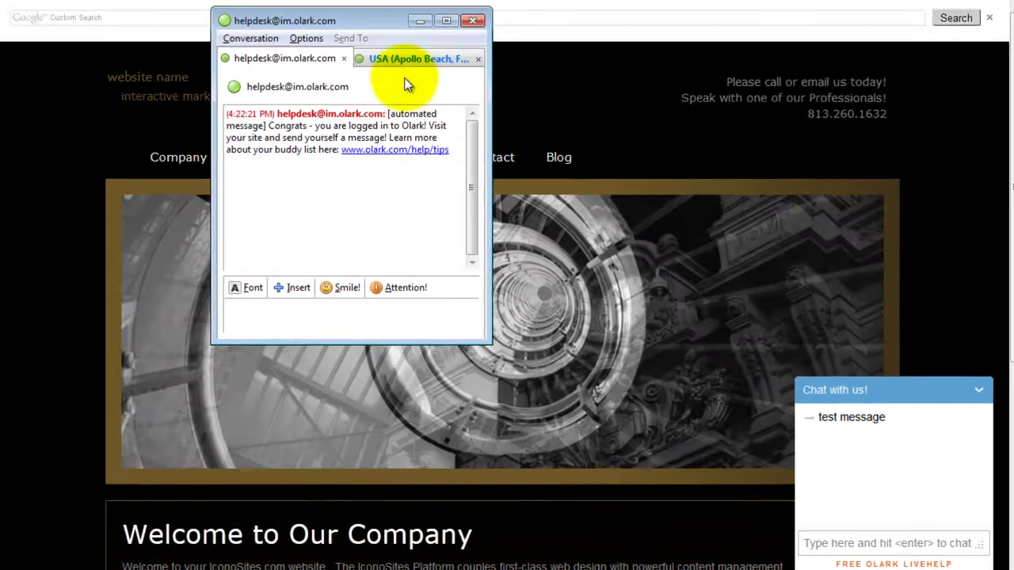
click(411, 58)
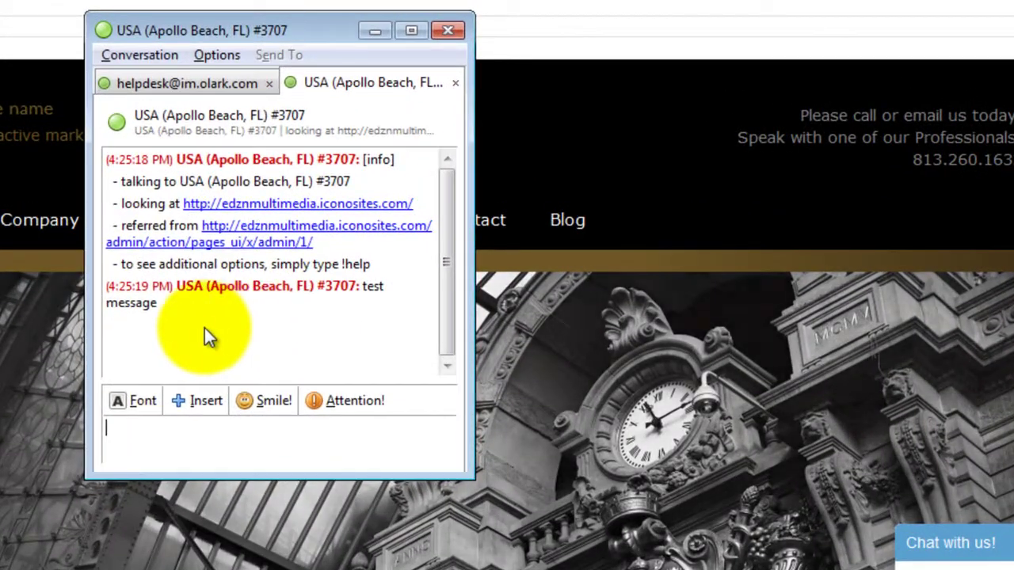
click(205, 328)
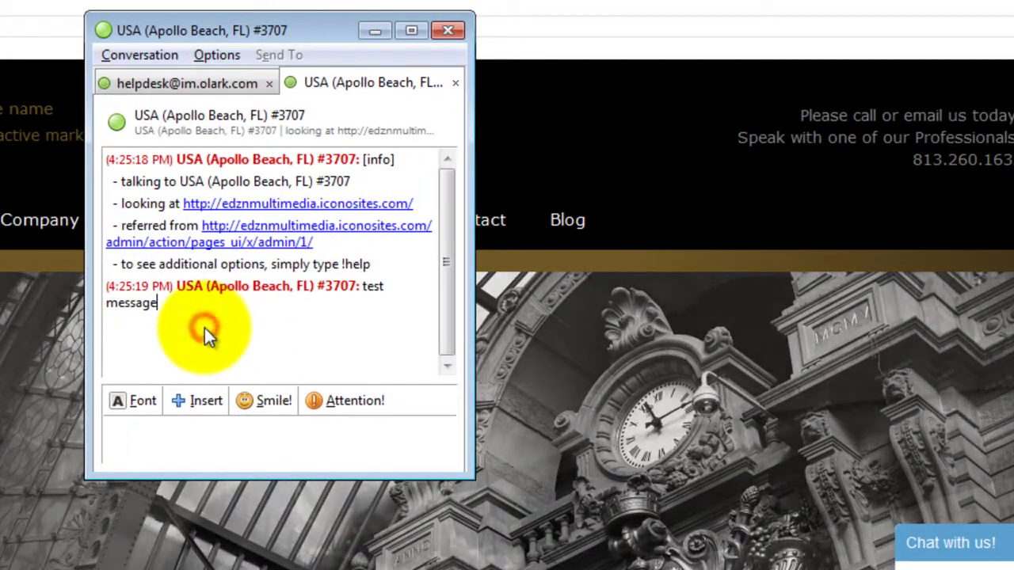